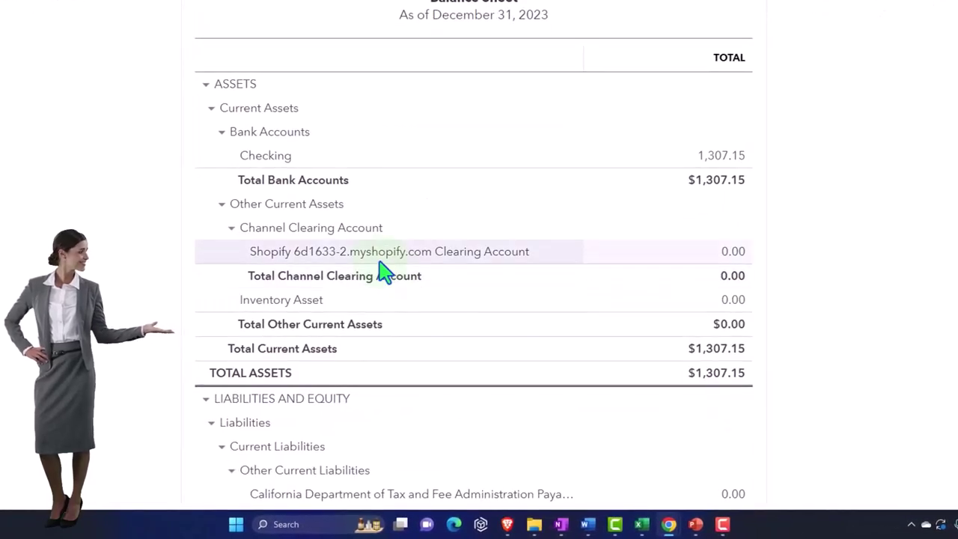
- Examine the transactions behind the Shopify clearing account on the Balance Sheet, then return to the report without saving
{"action": "left_click", "coordinate": [733, 251]}
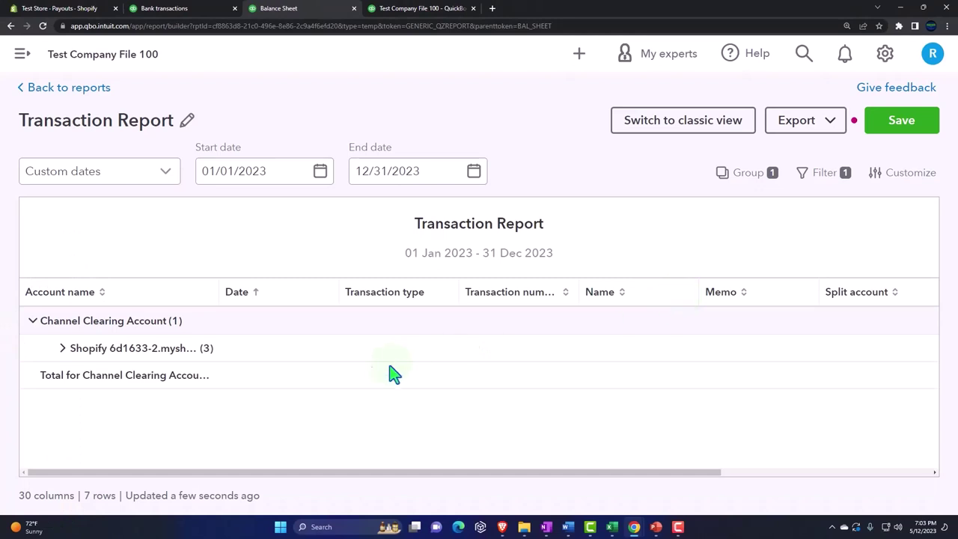
{"action": "left_click", "coordinate": [64, 350]}
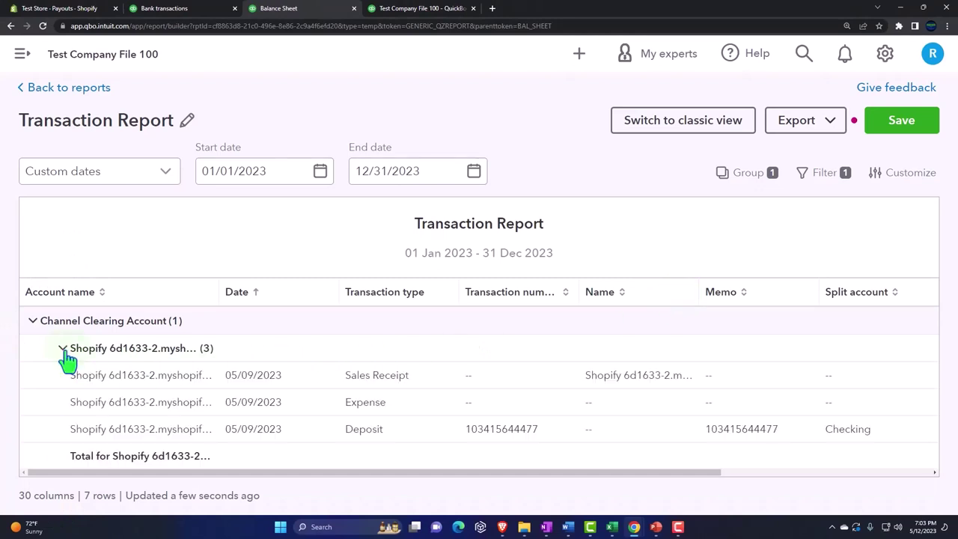
{"action": "key", "text": "ctrl+minus"}
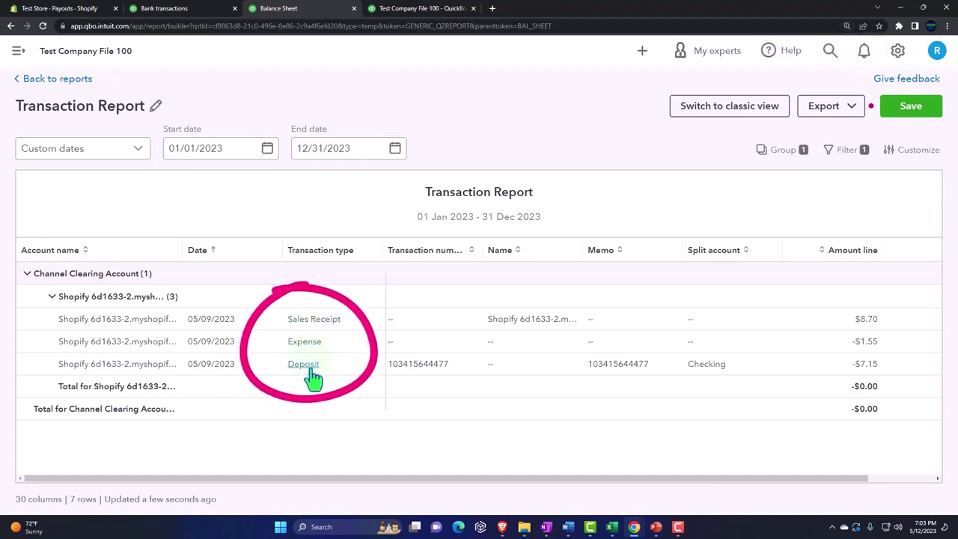
{"action": "key", "text": "ctrl+minus"}
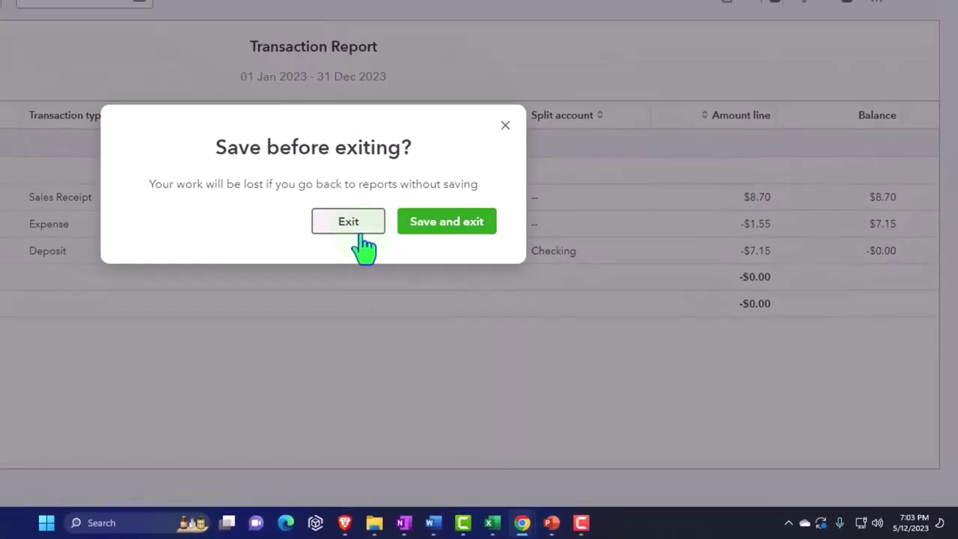
{"action": "left_click", "coordinate": [281, 187]}
{"action": "key", "text": "ctrl+plus"}
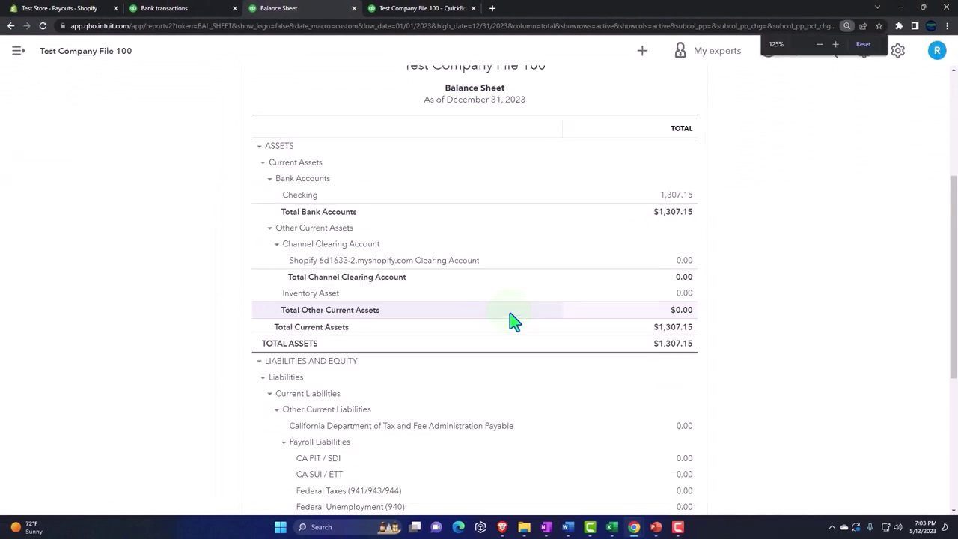
- Examine the suggested match for the 05/09/2023 Shopify Pay deposit in the Checking account's bank transactions for review
{"action": "left_click", "coordinate": [164, 11]}
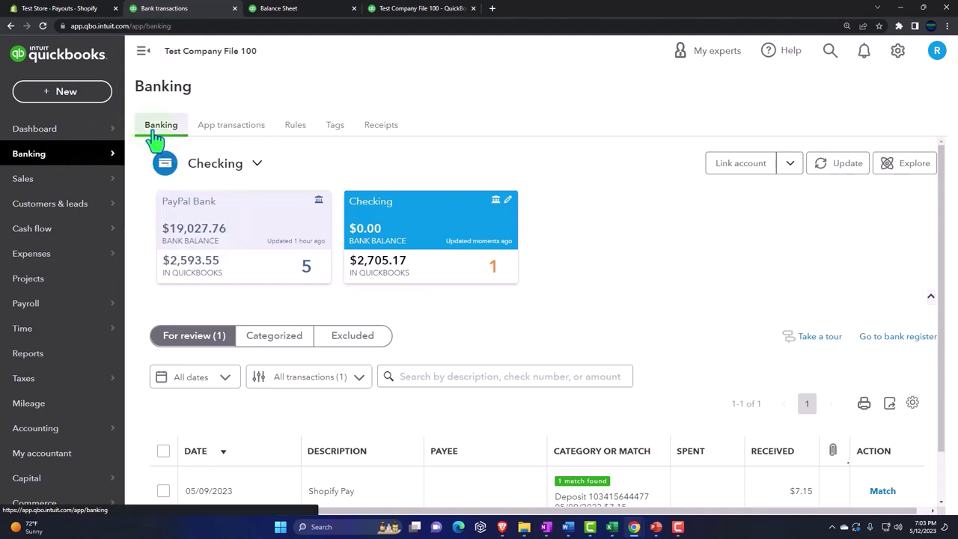
{"action": "scroll", "coordinate": [542, 295], "scroll_direction": "down", "scroll_amount": 1}
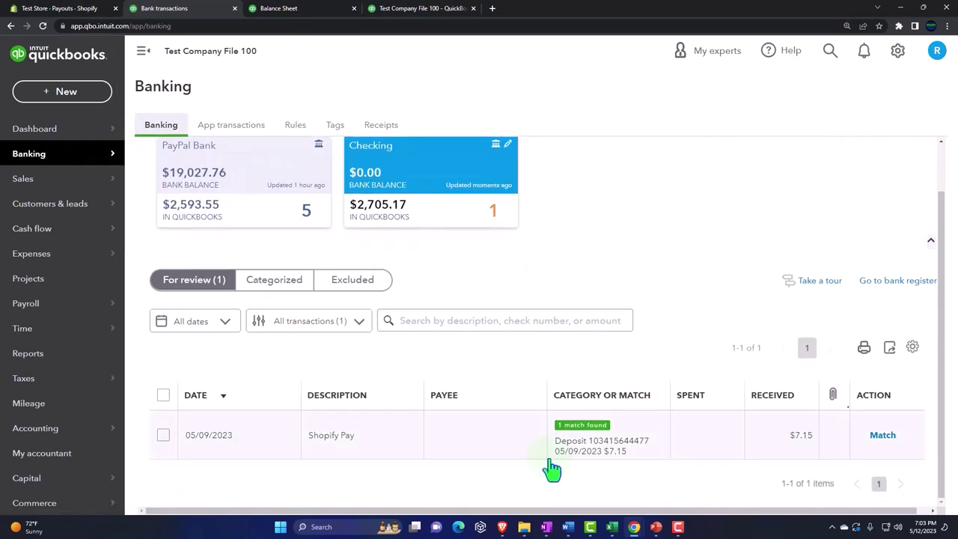
{"action": "left_click", "coordinate": [141, 52]}
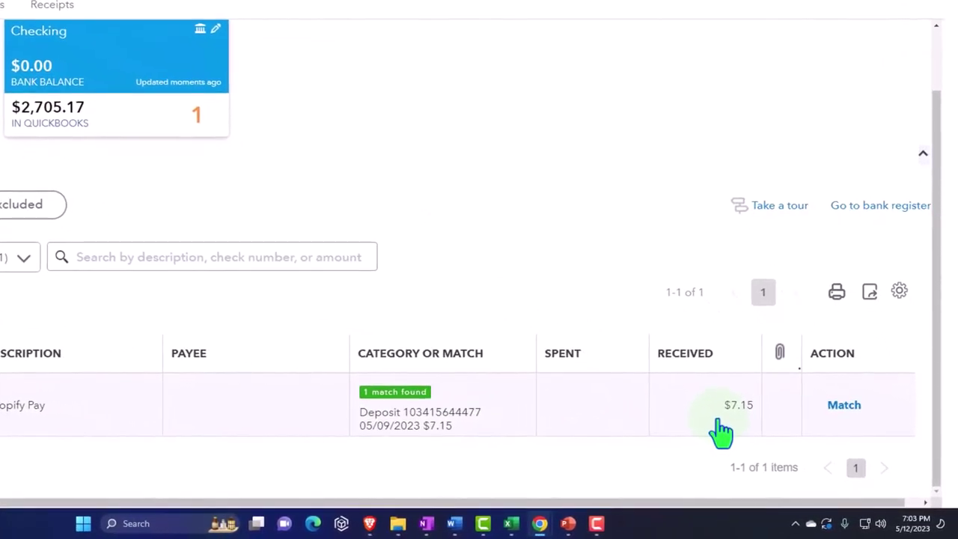
{"action": "left_click", "coordinate": [427, 427]}
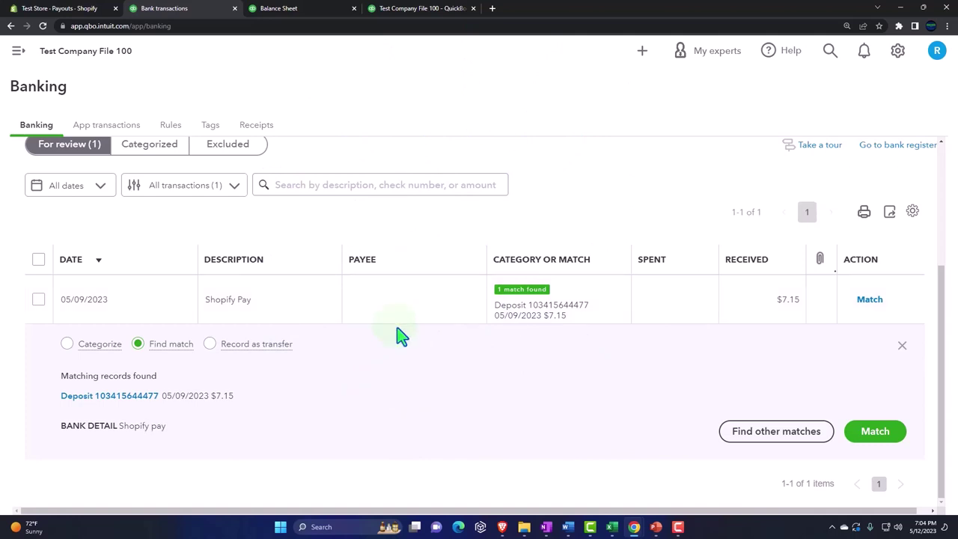
{"action": "scroll", "coordinate": [397, 335], "scroll_direction": "up", "scroll_amount": 3}
{"action": "scroll", "coordinate": [396, 334], "scroll_direction": "up", "scroll_amount": 1}
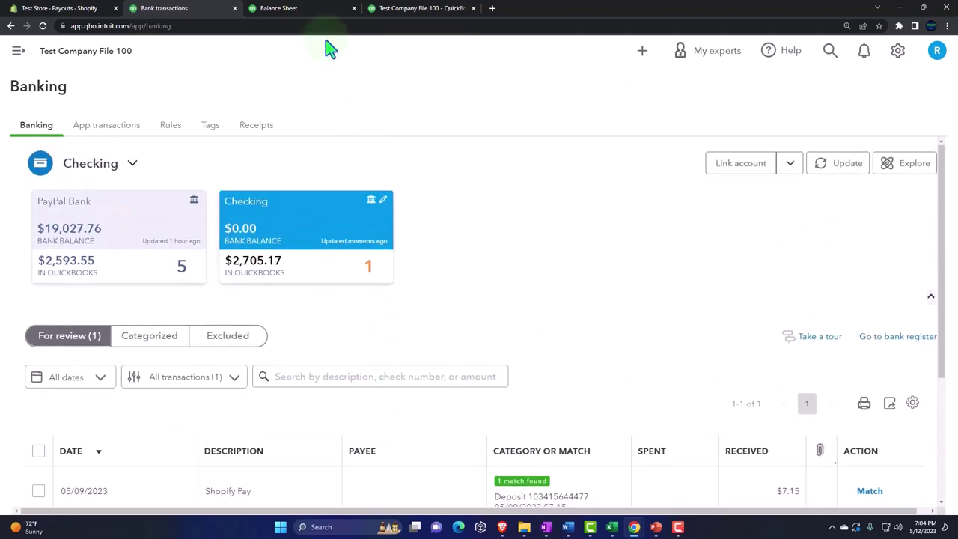
- Bring up the January - December 2023 Profit and Loss report and examine its income and cost of goods sold lines
{"action": "left_click", "coordinate": [321, 9]}
{"action": "left_click", "coordinate": [417, 9]}
{"action": "scroll", "coordinate": [449, 198], "scroll_direction": "up", "scroll_amount": 3}
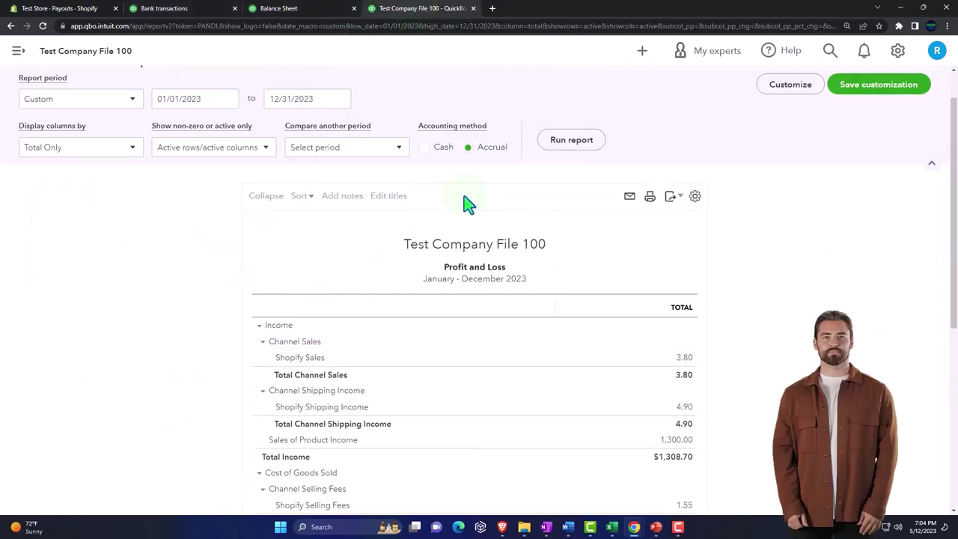
{"action": "scroll", "coordinate": [321, 160], "scroll_direction": "down", "scroll_amount": 2}
{"action": "scroll", "coordinate": [320, 160], "scroll_direction": "up", "scroll_amount": 3}
{"action": "key", "text": "ctrl+plus"}
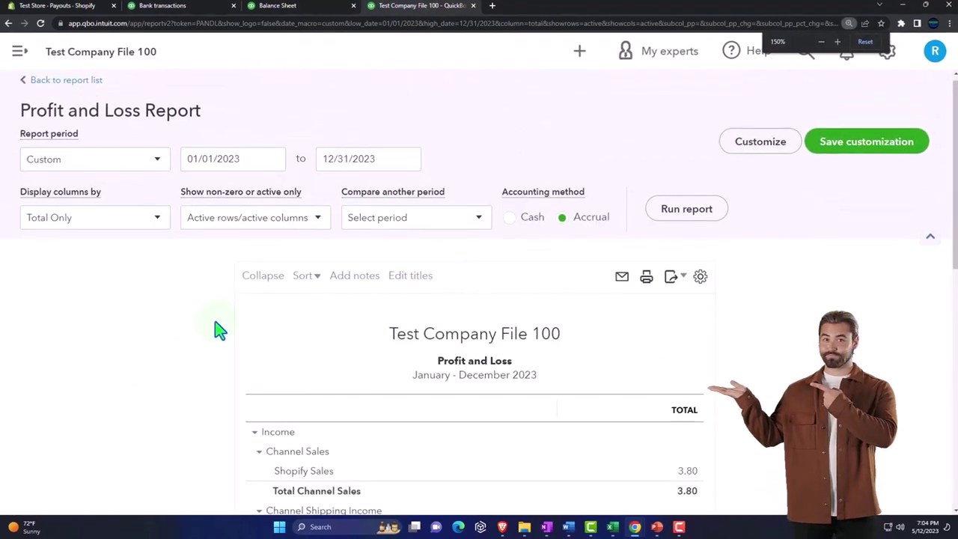
{"action": "scroll", "coordinate": [219, 328], "scroll_direction": "down", "scroll_amount": 2}
{"action": "scroll", "coordinate": [179, 299], "scroll_direction": "down", "scroll_amount": 3}
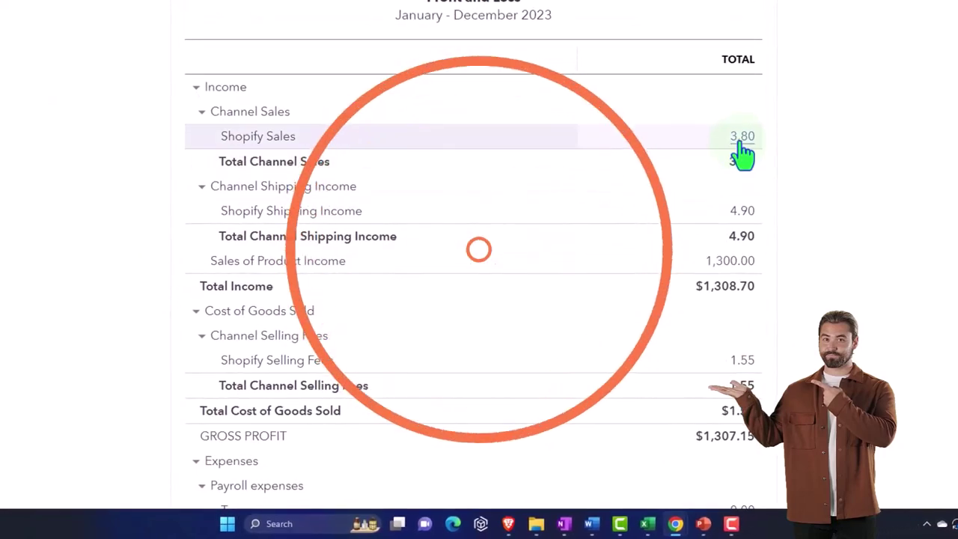
- Drill into the Shopify Sales total, expand its transaction detail and open the 05/09/2023 sales receipt
{"action": "left_click", "coordinate": [740, 142]}
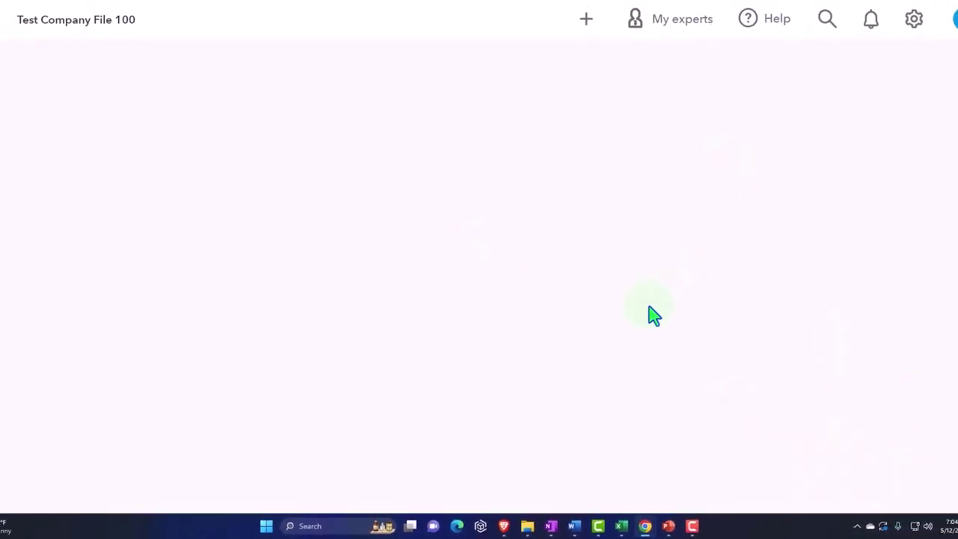
{"action": "key", "text": "ctrl+minus"}
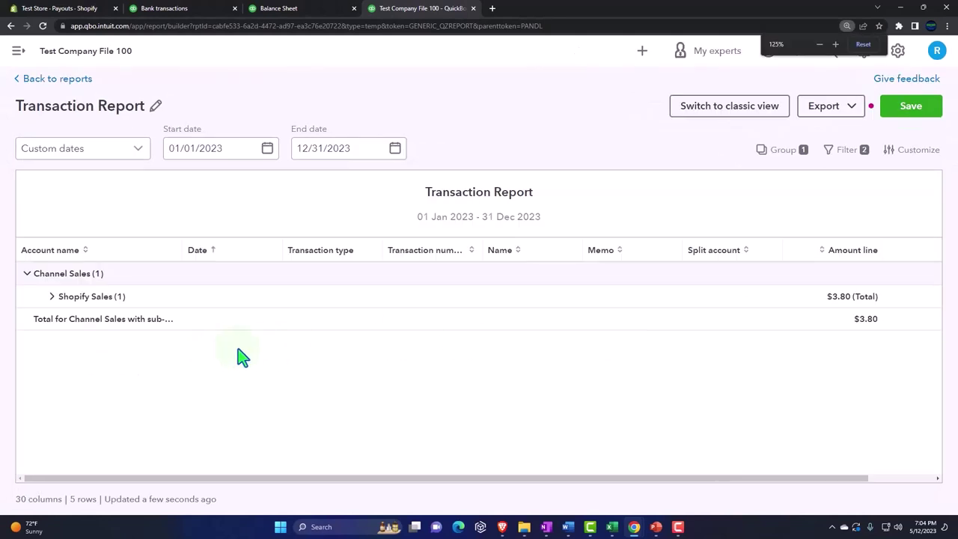
{"action": "key", "text": "ctrl+minus"}
{"action": "left_click", "coordinate": [45, 268]}
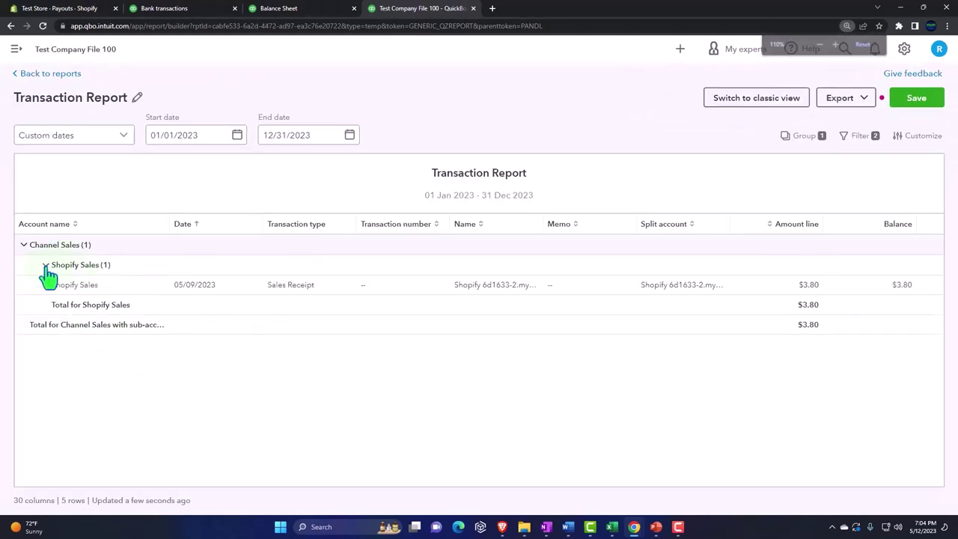
{"action": "left_click", "coordinate": [289, 289]}
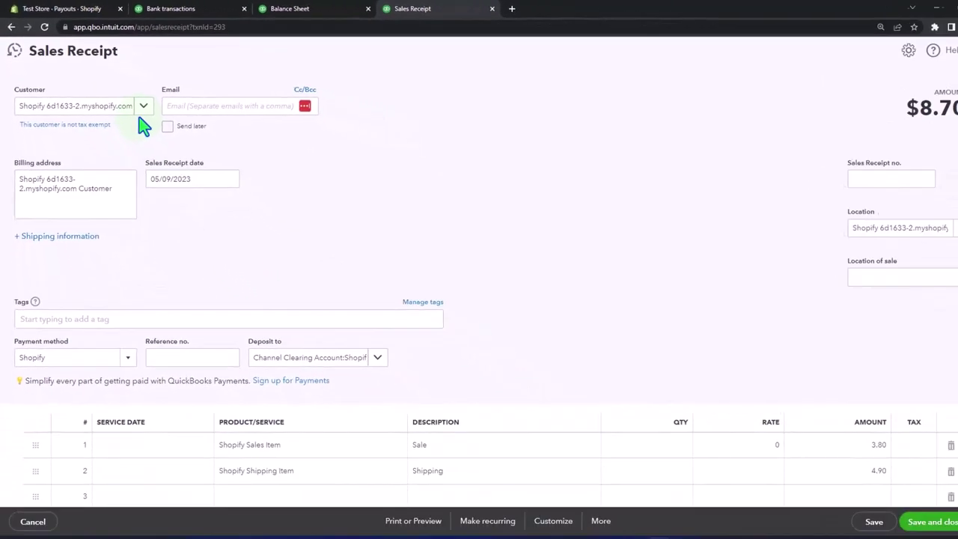
- Close the sales receipt and return to the Profit and Loss report without saving the transaction report
{"action": "left_click", "coordinate": [955, 49]}
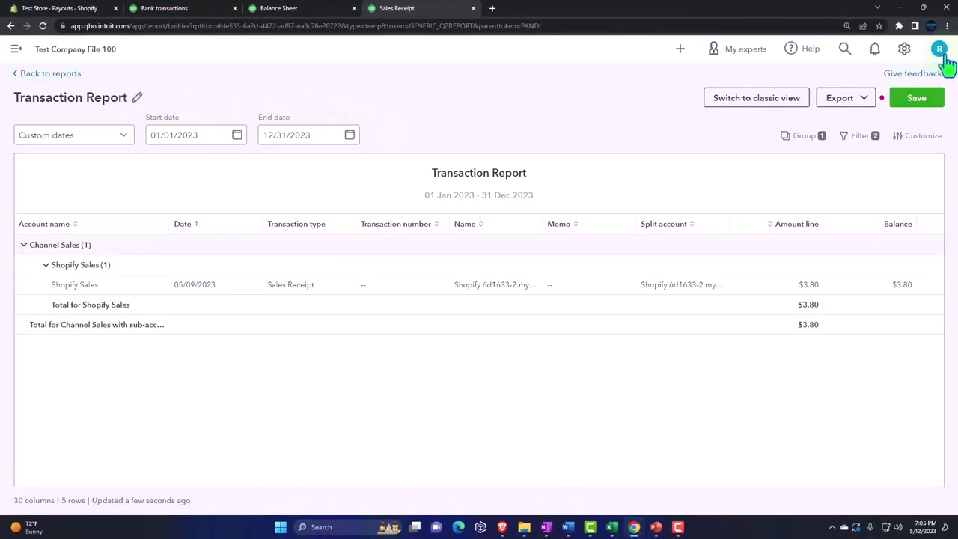
{"action": "left_click", "coordinate": [48, 82]}
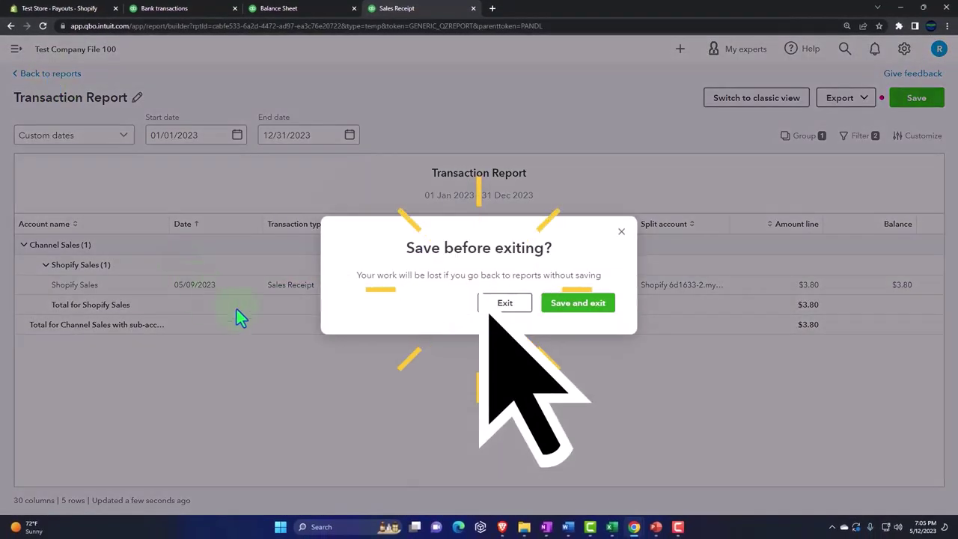
{"action": "left_click", "coordinate": [504, 302]}
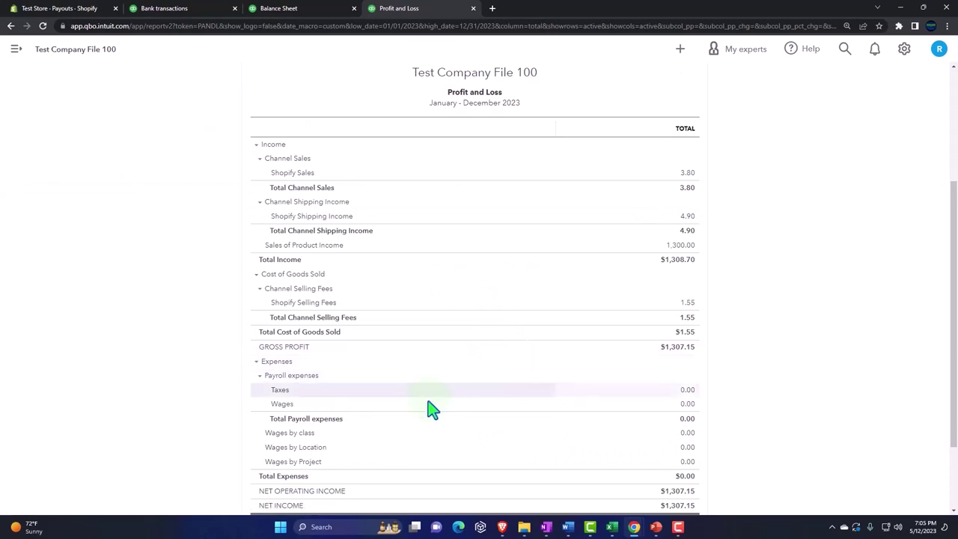
- Examine the transactions behind Shopify Shipping Income, then return to the Profit and Loss report without saving
{"action": "scroll", "coordinate": [407, 423], "scroll_direction": "up", "scroll_amount": 2}
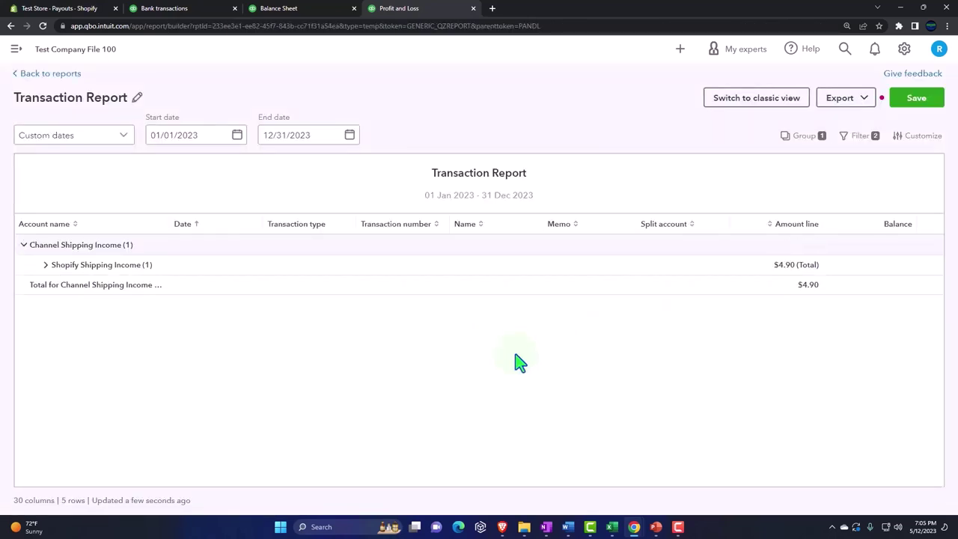
{"action": "left_click", "coordinate": [46, 266]}
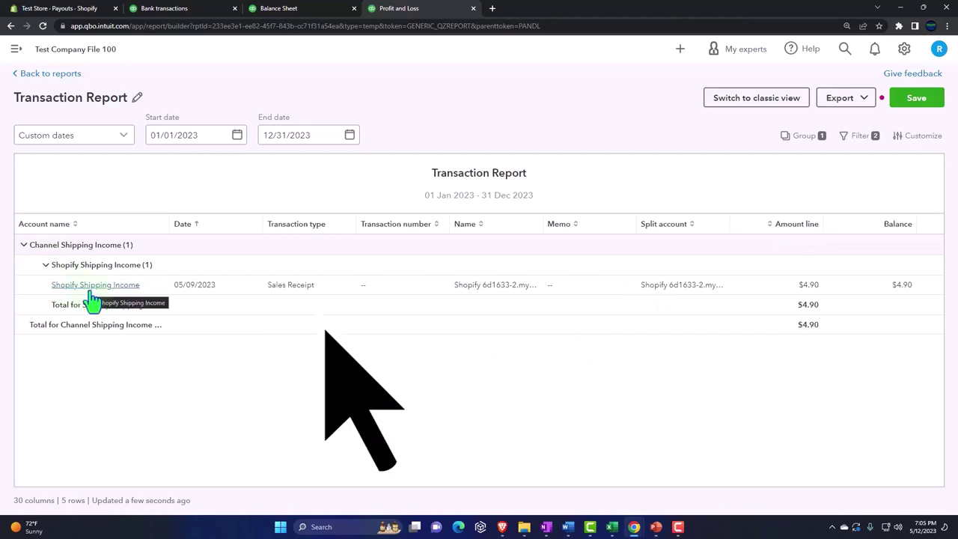
{"action": "left_click", "coordinate": [281, 291]}
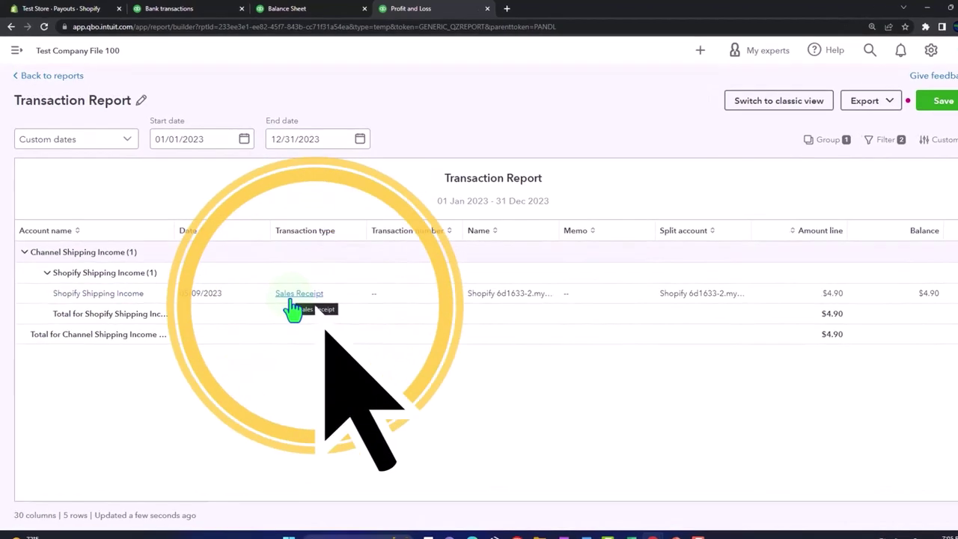
{"action": "left_click", "coordinate": [52, 81]}
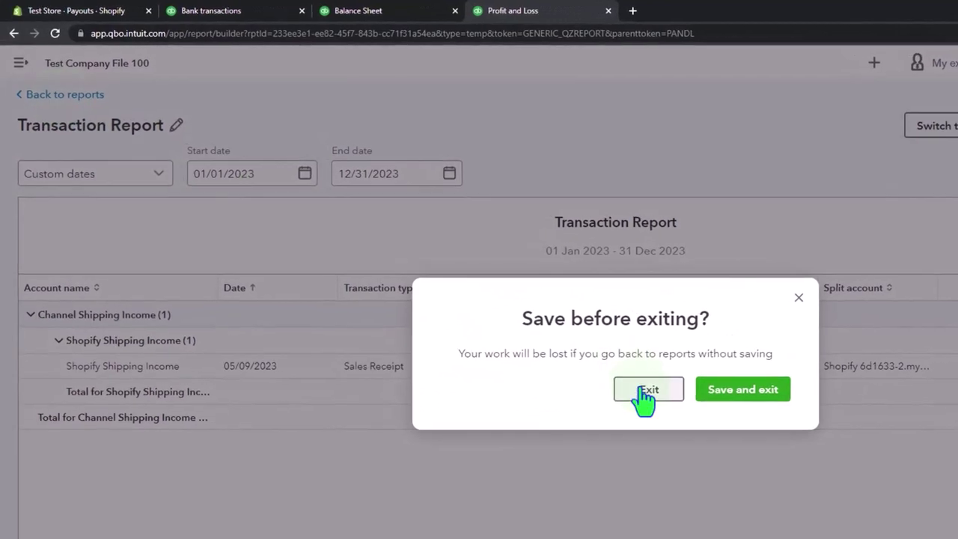
{"action": "left_click", "coordinate": [642, 387]}
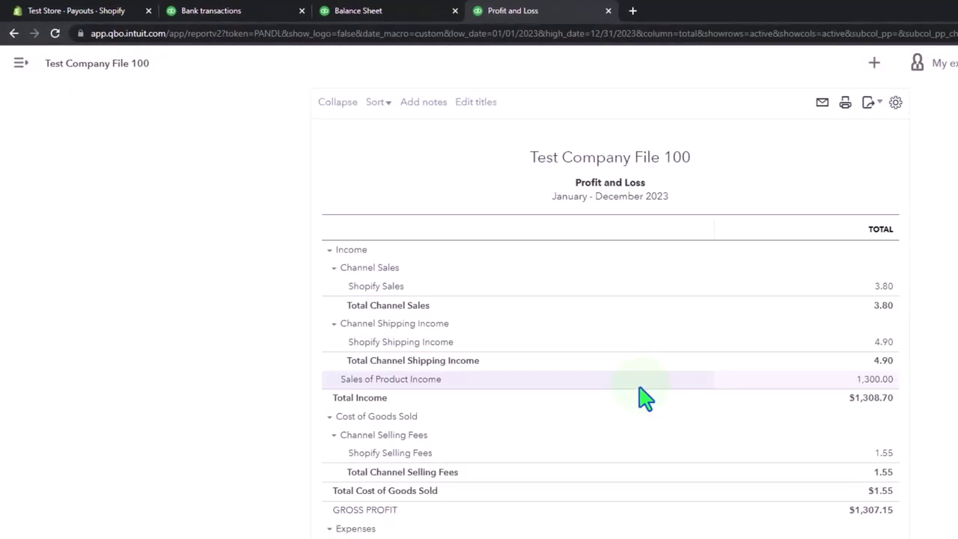
- Examine the expense transactions behind Shopify Selling Fees, then return to the Profit and Loss report without saving
{"action": "scroll", "coordinate": [641, 397], "scroll_direction": "down", "scroll_amount": 1}
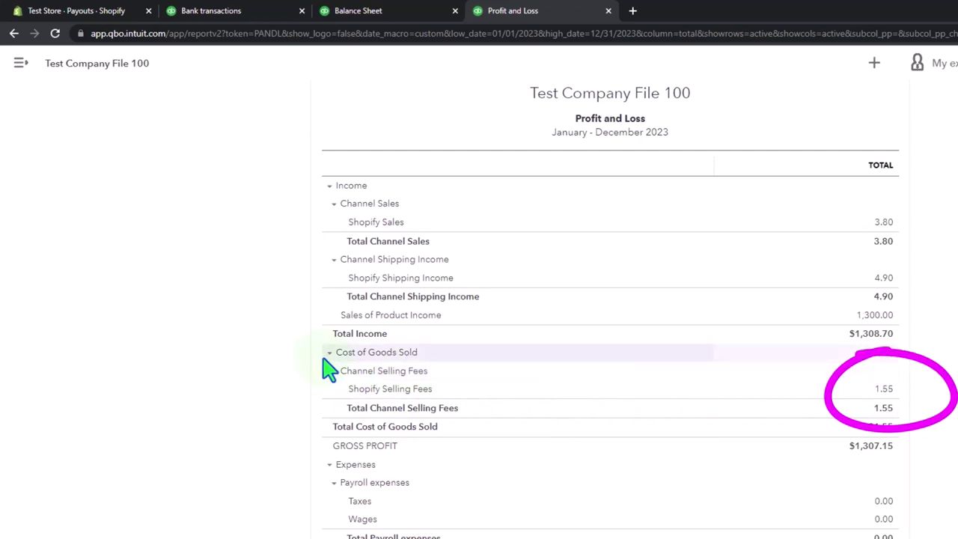
{"action": "left_click", "coordinate": [882, 389]}
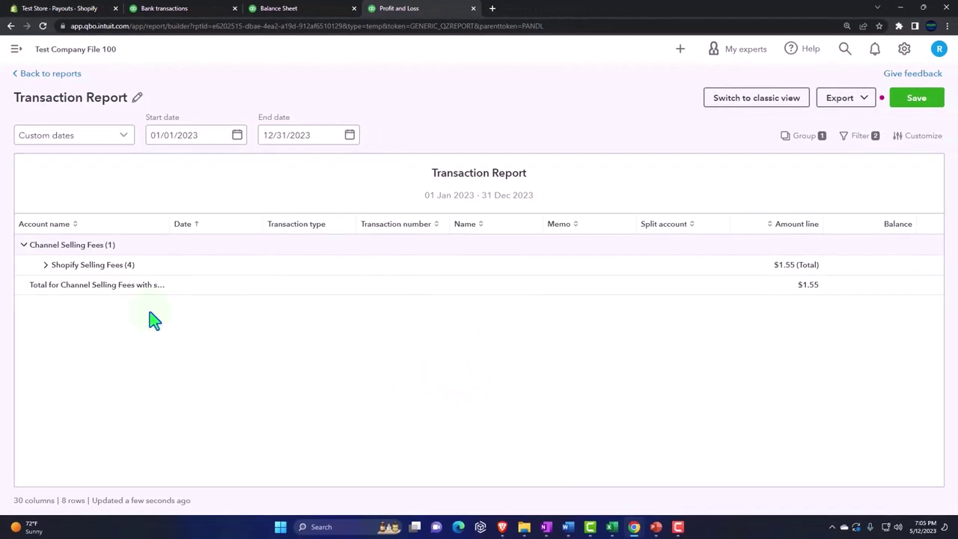
{"action": "left_click", "coordinate": [45, 266]}
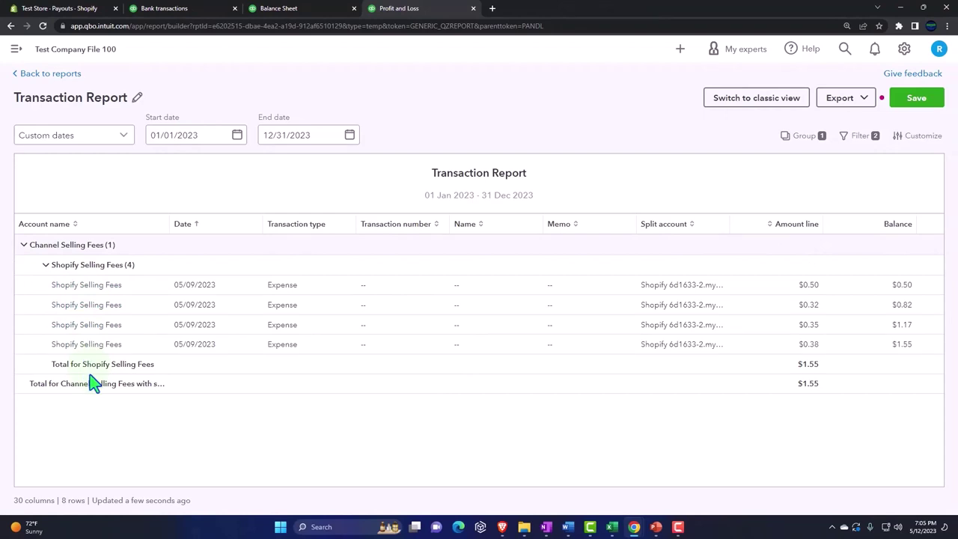
{"action": "left_click", "coordinate": [45, 81]}
{"action": "left_click", "coordinate": [499, 300]}
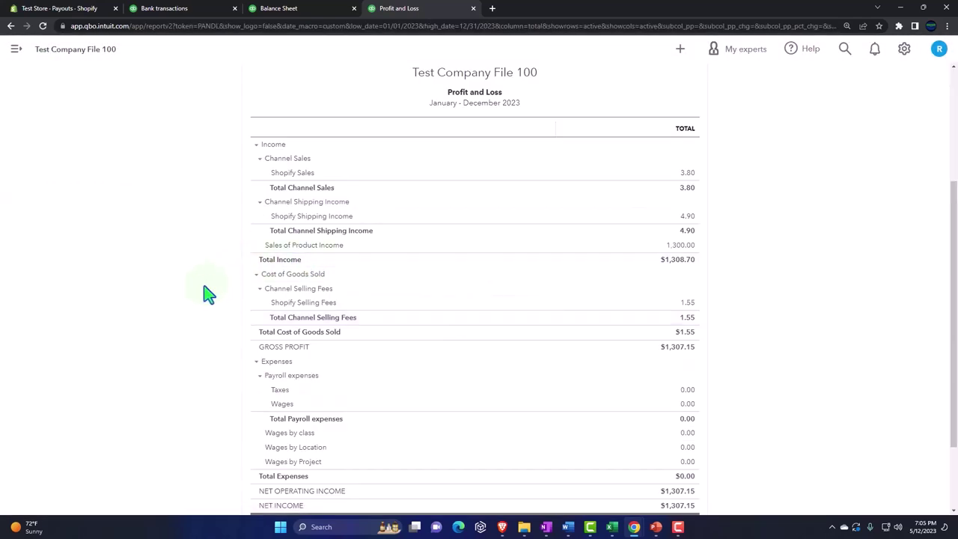
- Examine the Shopify app transactions under Banking, comparing the For review and Reviewed lists
{"action": "scroll", "coordinate": [217, 292], "scroll_direction": "down", "scroll_amount": 2}
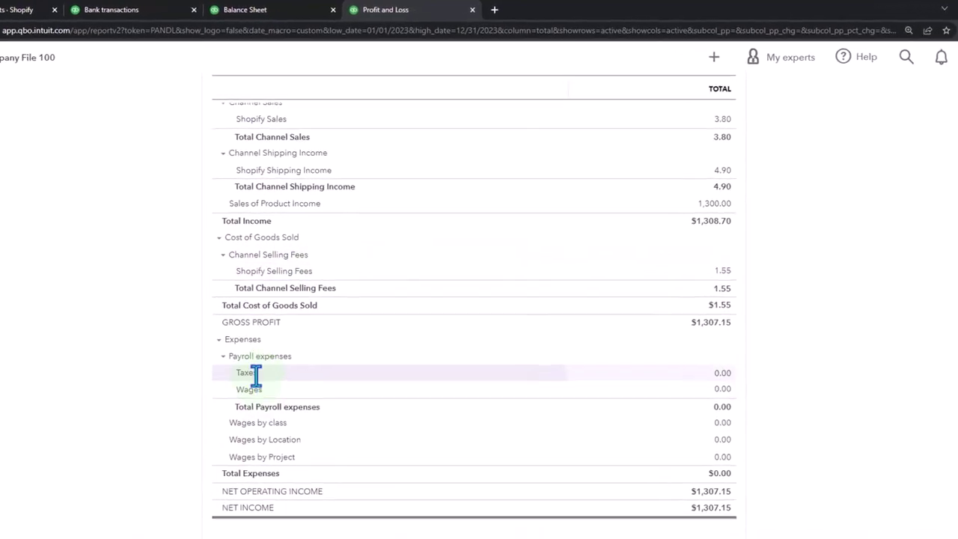
{"action": "scroll", "coordinate": [200, 433], "scroll_direction": "up", "scroll_amount": 5}
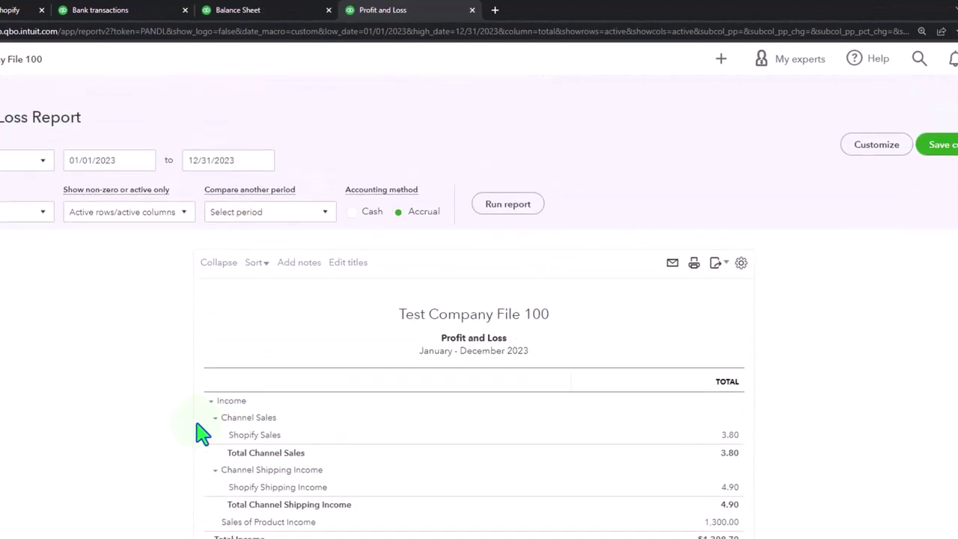
{"action": "left_click", "coordinate": [136, 16]}
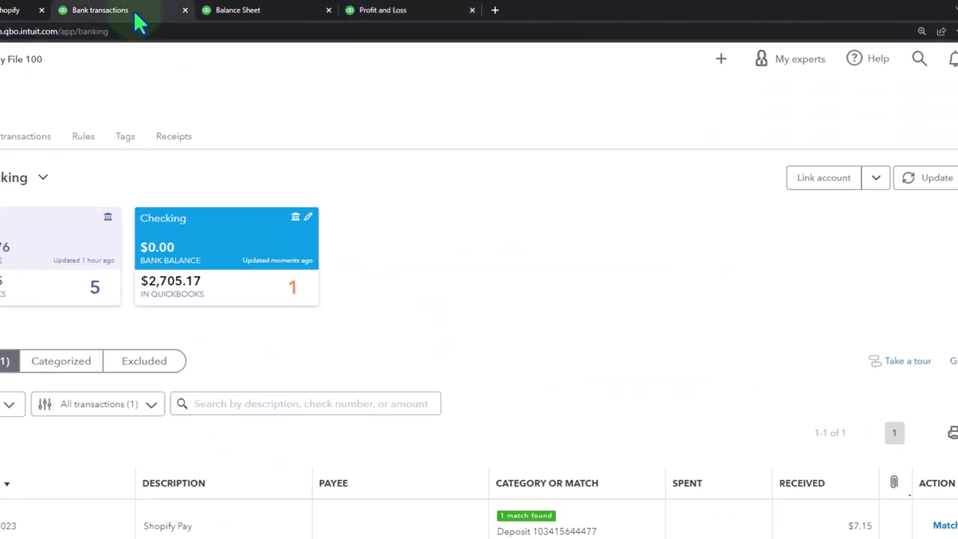
{"action": "left_click", "coordinate": [34, 141]}
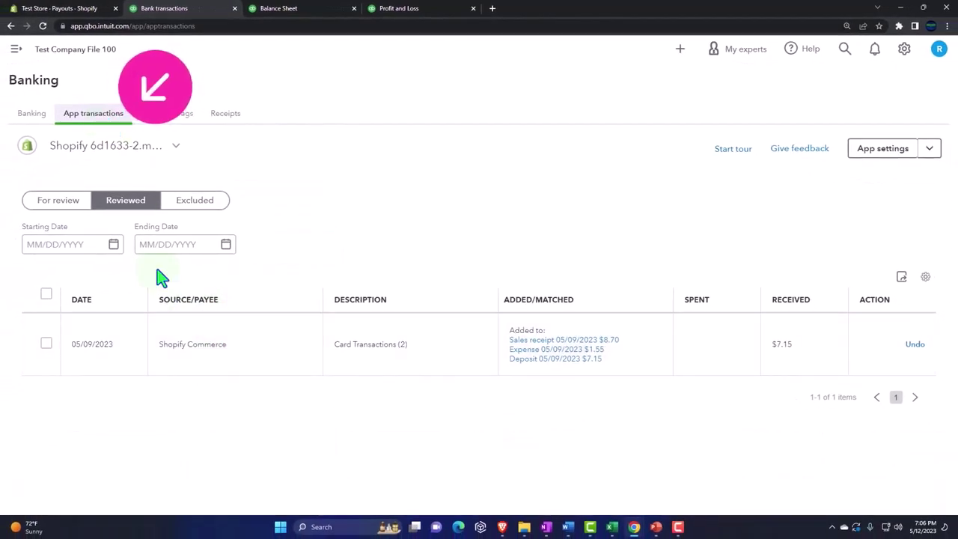
{"action": "left_click", "coordinate": [60, 202]}
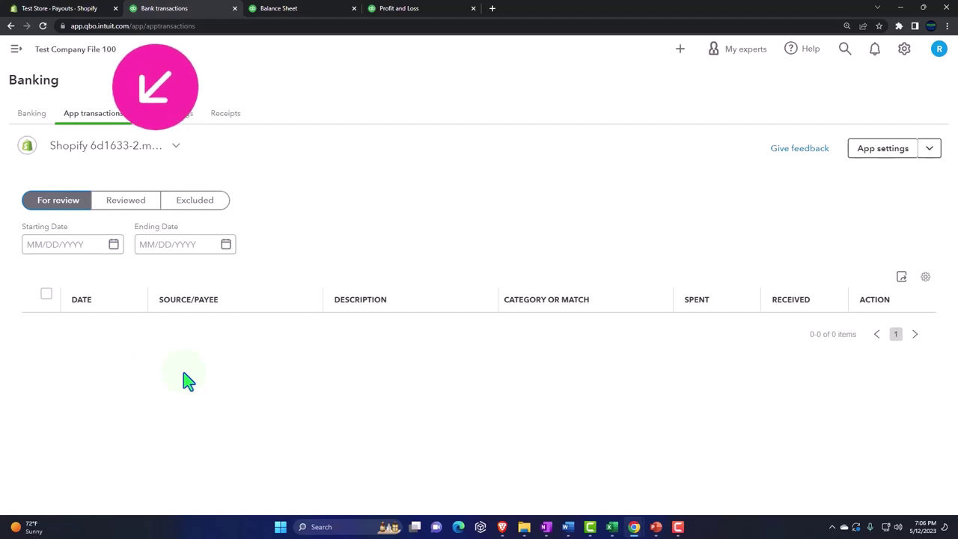
{"action": "left_click", "coordinate": [125, 209]}
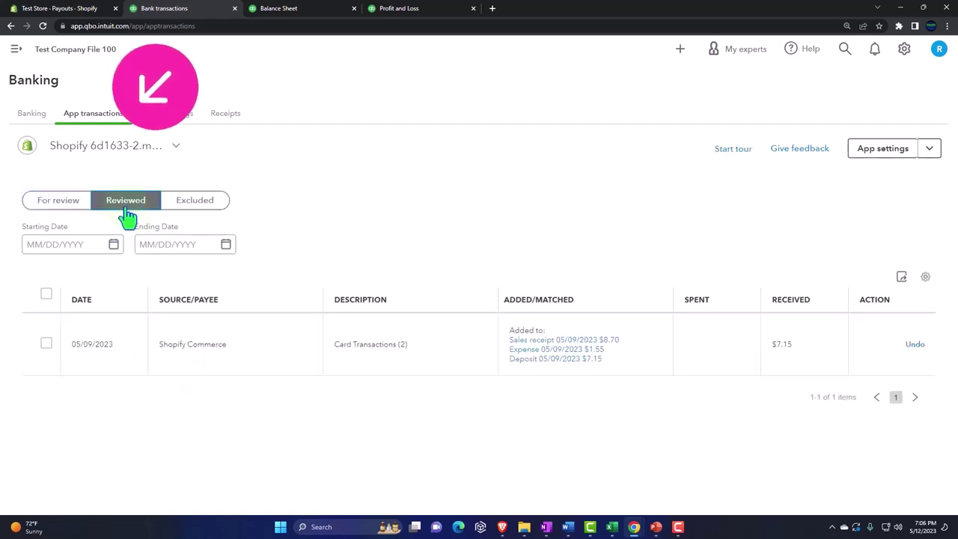
- Examine the sales receipt linked to the reviewed Shopify Commerce transaction, including its item lines, then return to the app transactions
{"action": "left_click", "coordinate": [558, 343]}
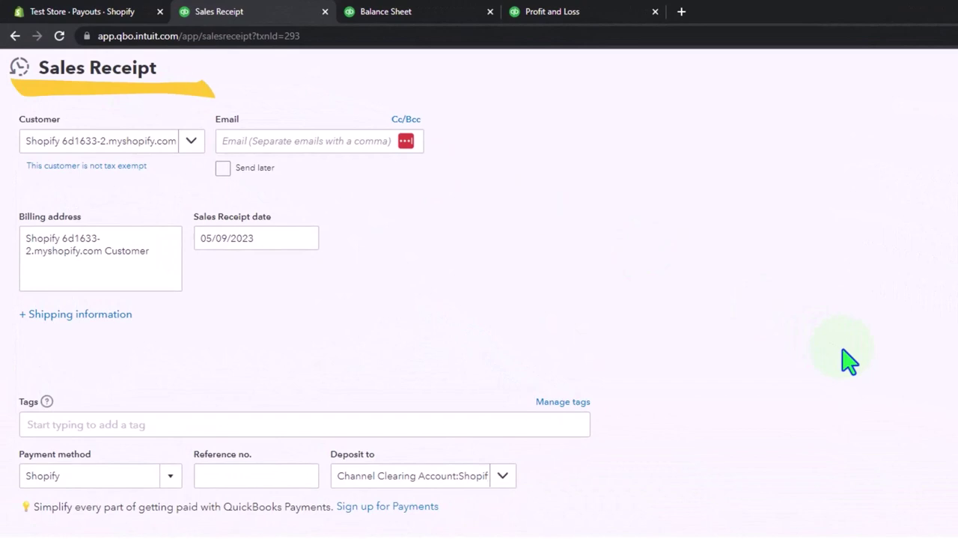
{"action": "scroll", "coordinate": [848, 362], "scroll_direction": "down", "scroll_amount": 2}
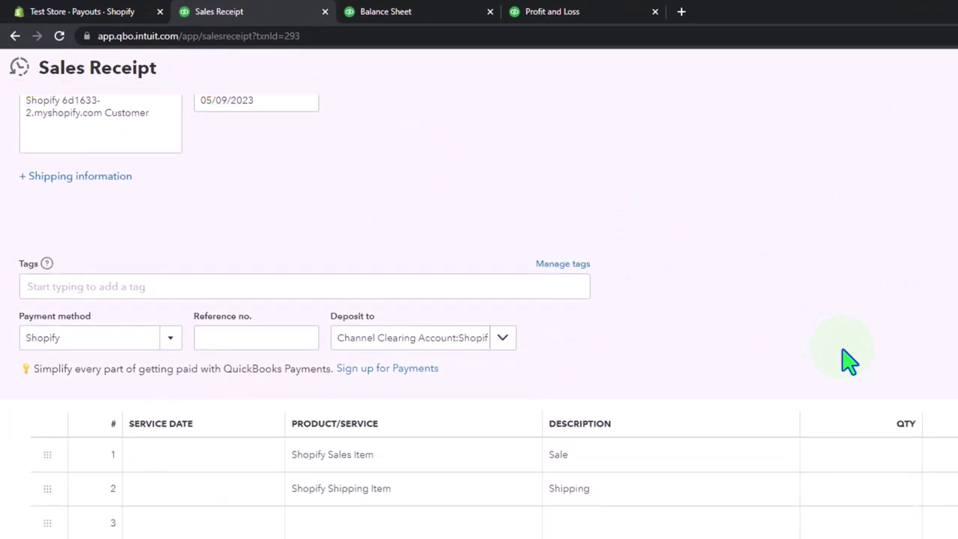
{"action": "scroll", "coordinate": [845, 360], "scroll_direction": "down", "scroll_amount": 4}
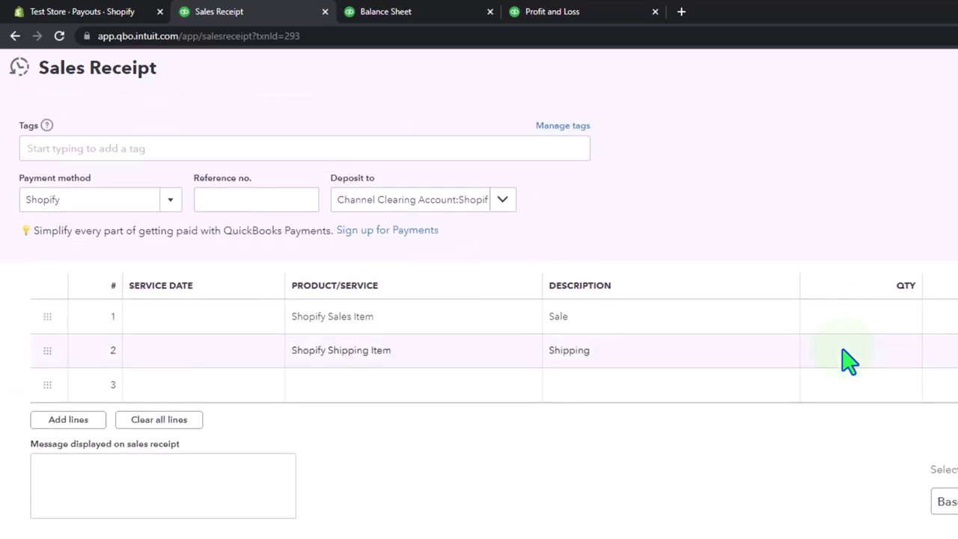
{"action": "scroll", "coordinate": [845, 360], "scroll_direction": "up", "scroll_amount": 5}
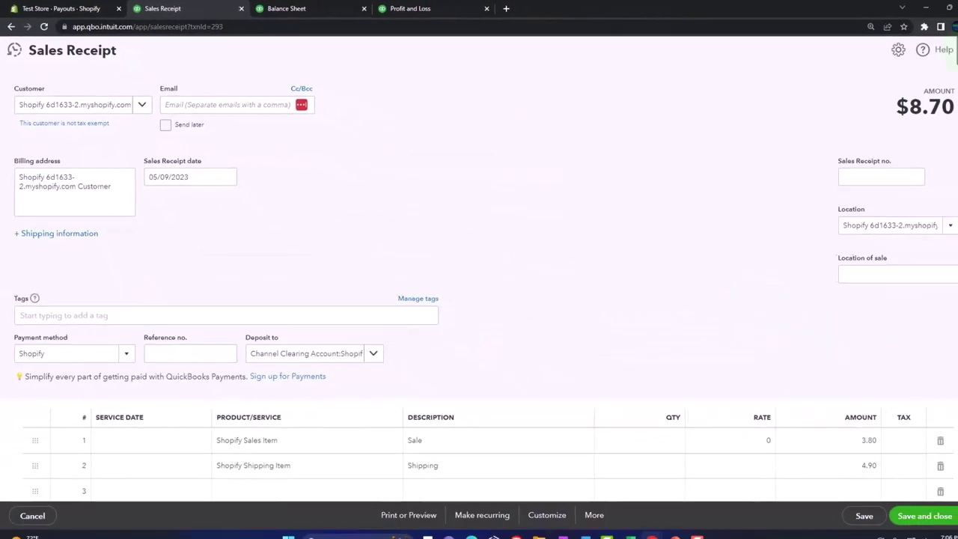
{"action": "key", "text": "alt+Left"}
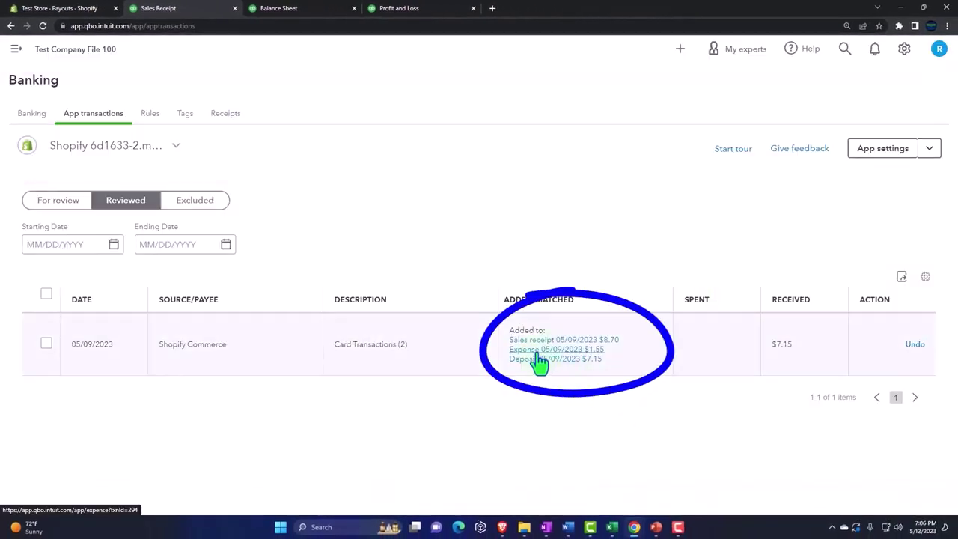
- Examine the linked expense's payment account and category details, then close it without saving
{"action": "left_click", "coordinate": [536, 349]}
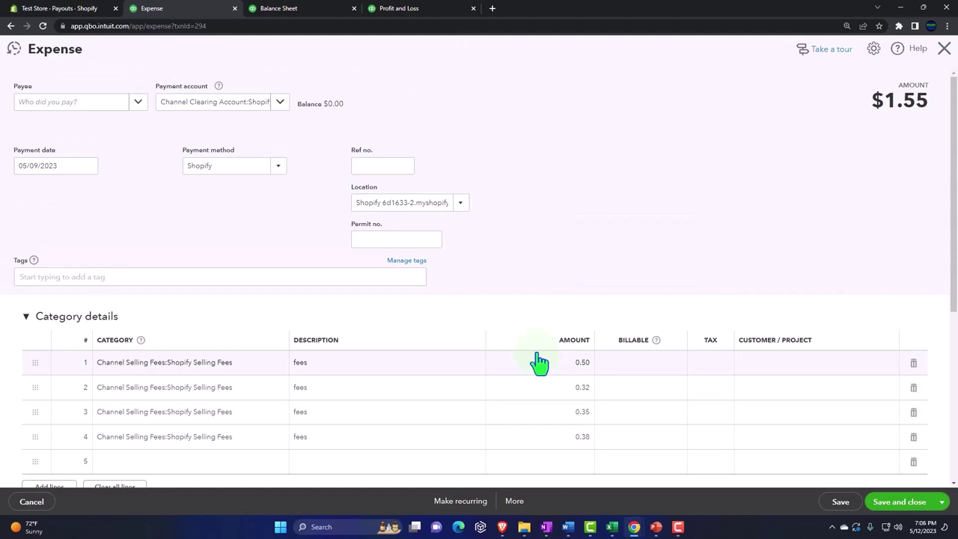
{"action": "left_click", "coordinate": [281, 106]}
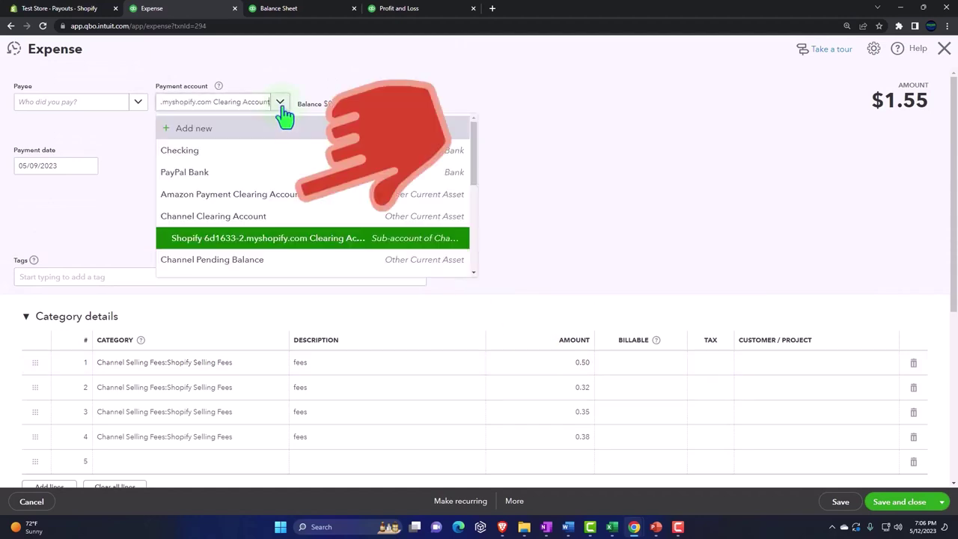
{"action": "left_click", "coordinate": [282, 108]}
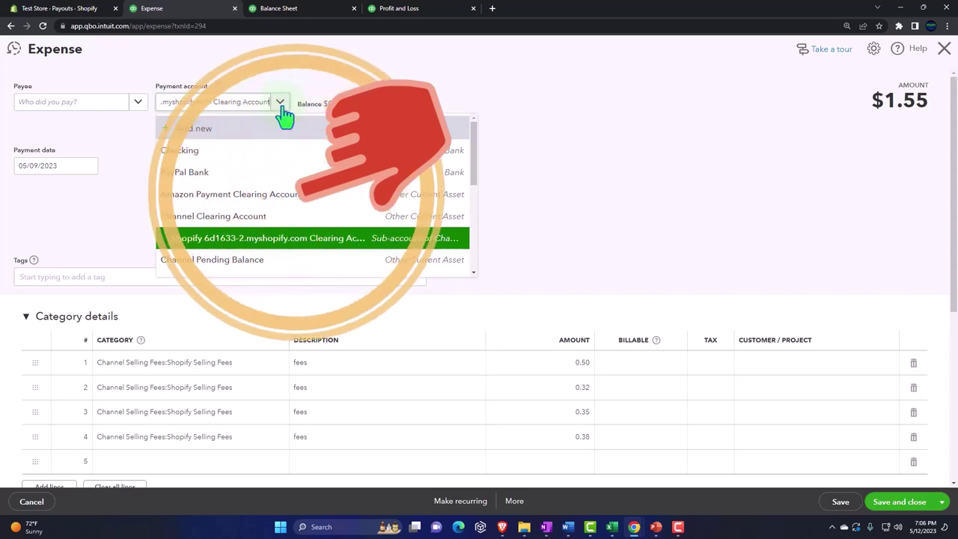
{"action": "scroll", "coordinate": [541, 331], "scroll_direction": "down", "scroll_amount": 3}
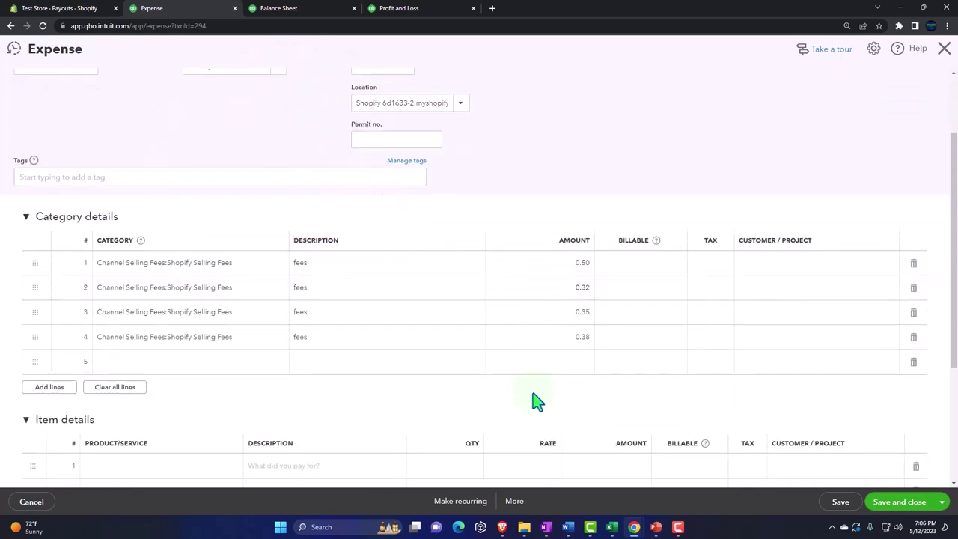
{"action": "left_click", "coordinate": [943, 48]}
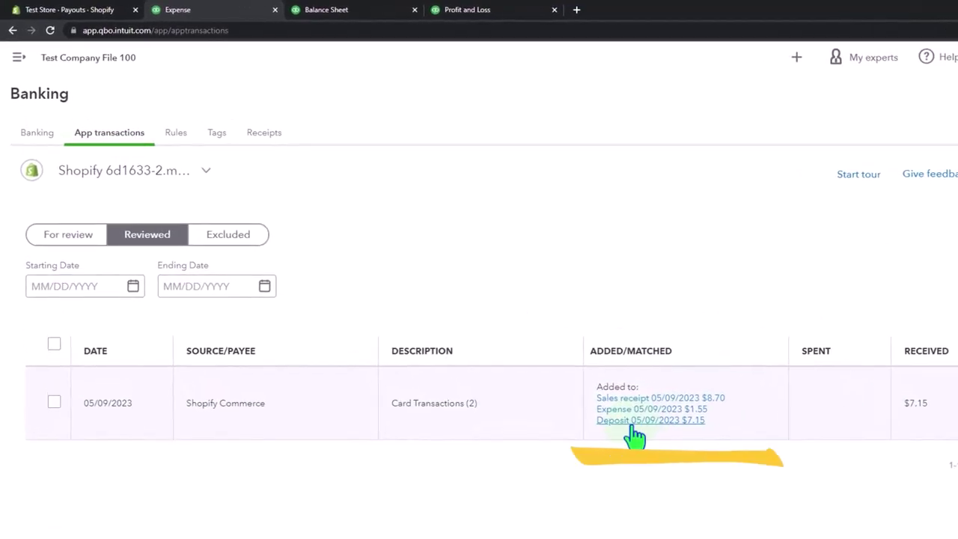
- Examine the bank deposit linked to the reviewed Shopify transaction, then close it without saving
{"action": "left_click", "coordinate": [603, 395]}
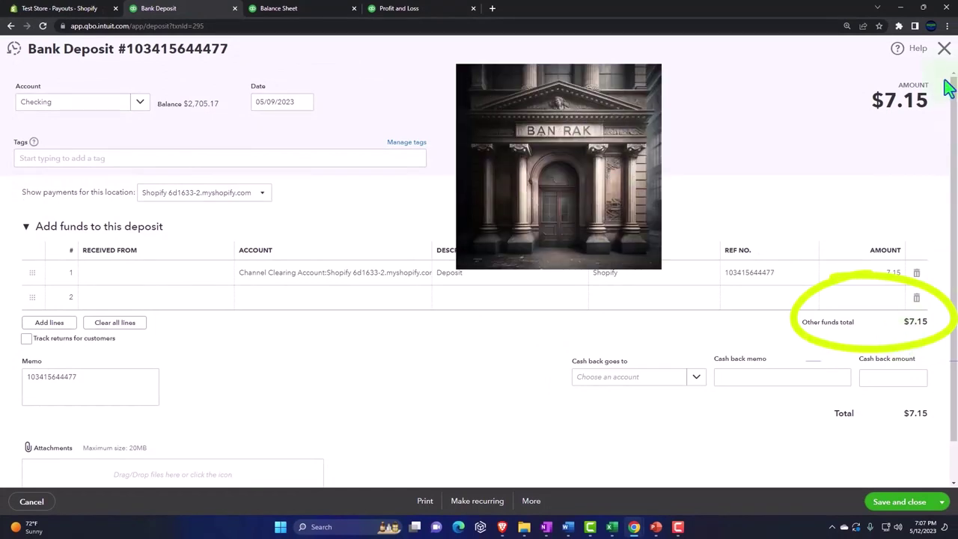
{"action": "left_click", "coordinate": [943, 49]}
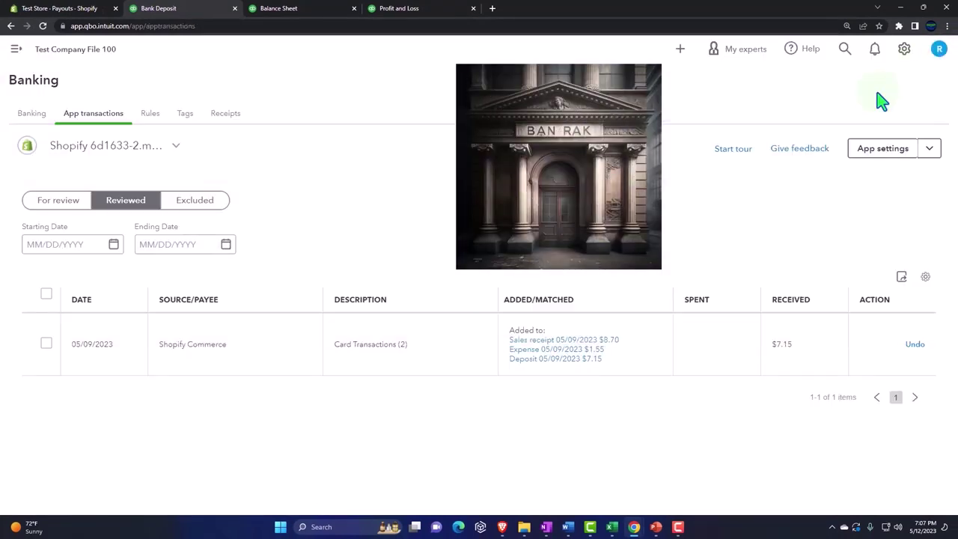
- Check the suggested deposit match for Shopify Pay in the Checking bank feed, then open the Commerce overview
{"action": "left_click", "coordinate": [32, 115]}
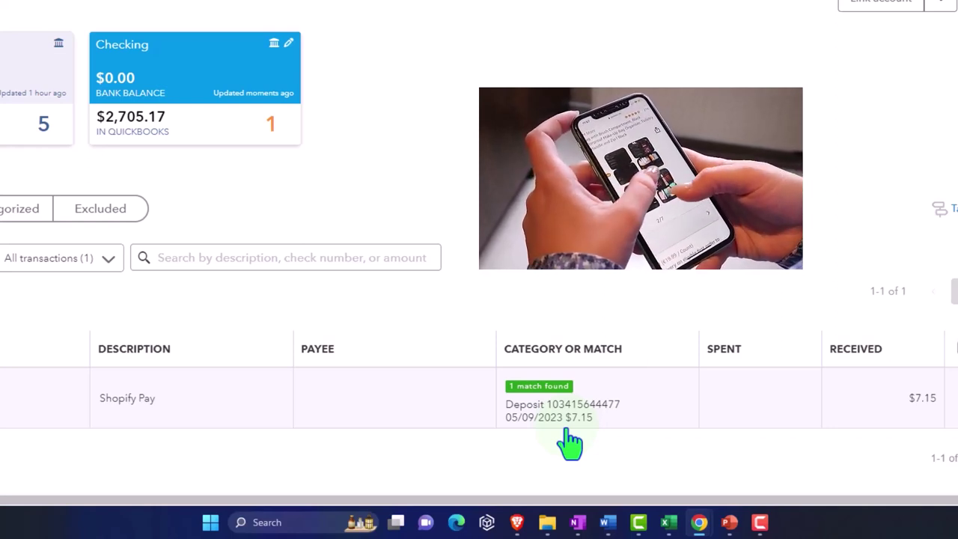
{"action": "left_click", "coordinate": [567, 432]}
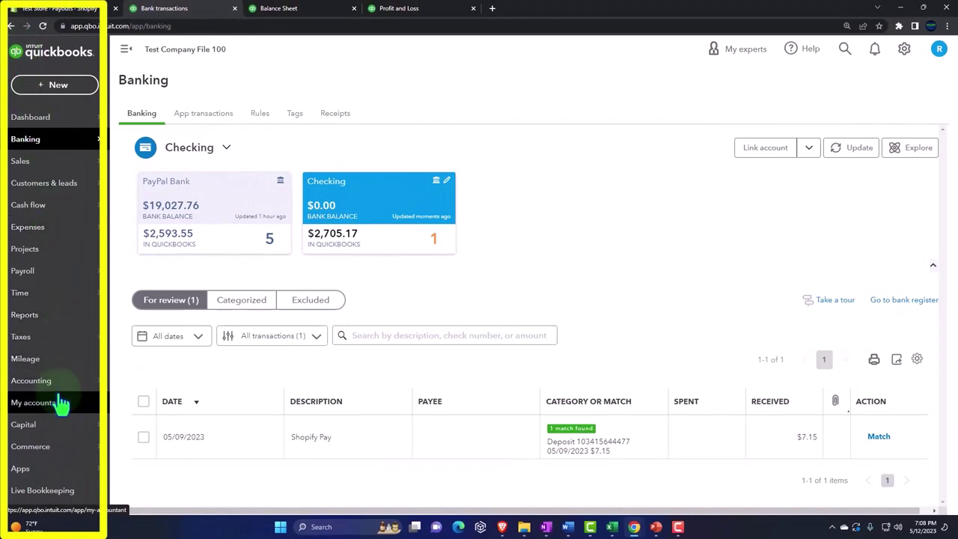
{"action": "left_click", "coordinate": [53, 447]}
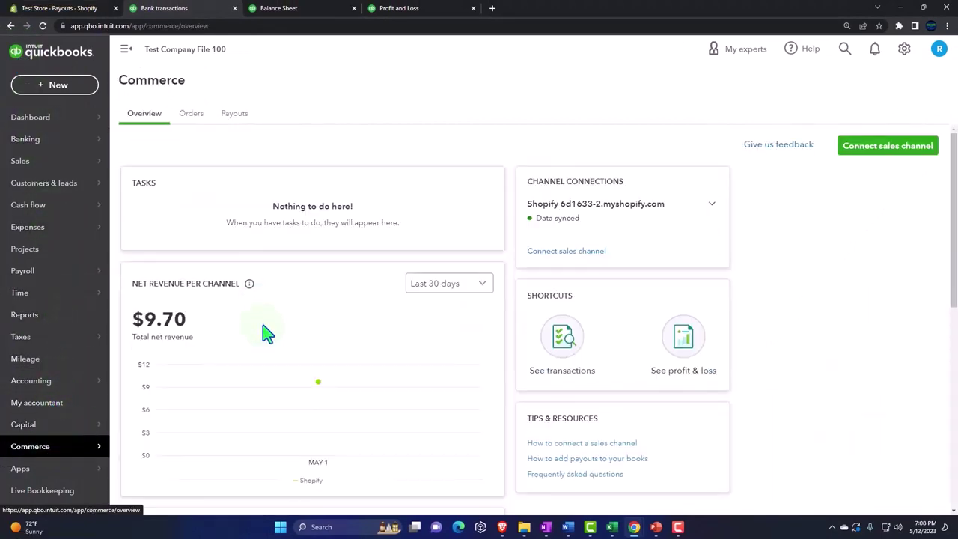